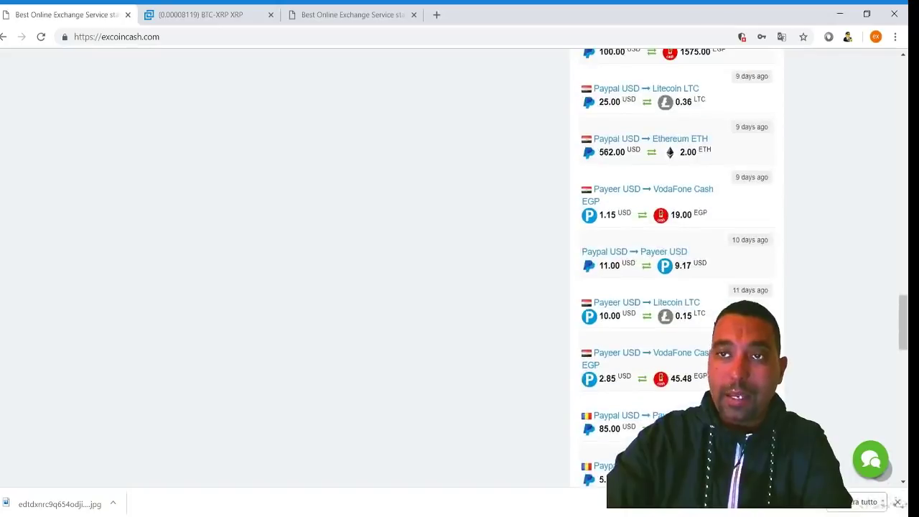
# - Open the Testimonials page of the exchange site to view client reviews
pyautogui.moveTo(903, 305); pyautogui.dragTo(907, 65)
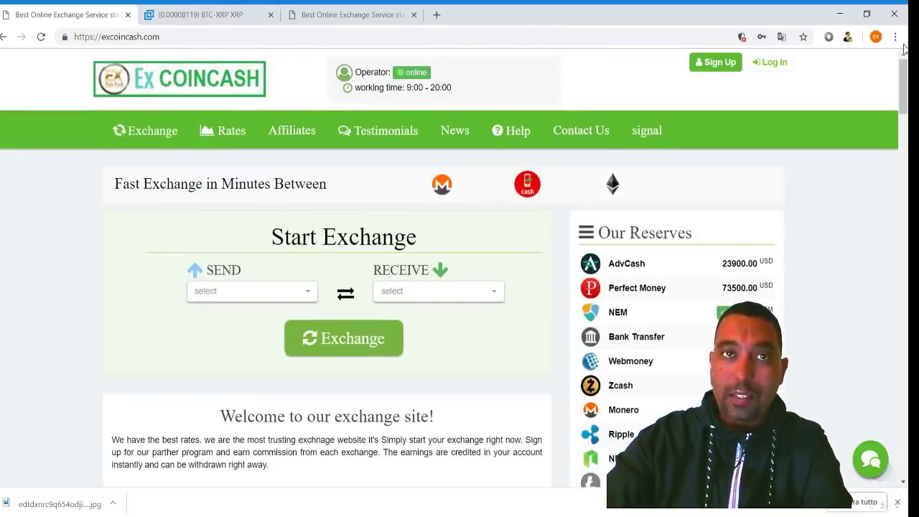
pyautogui.click(368, 133)
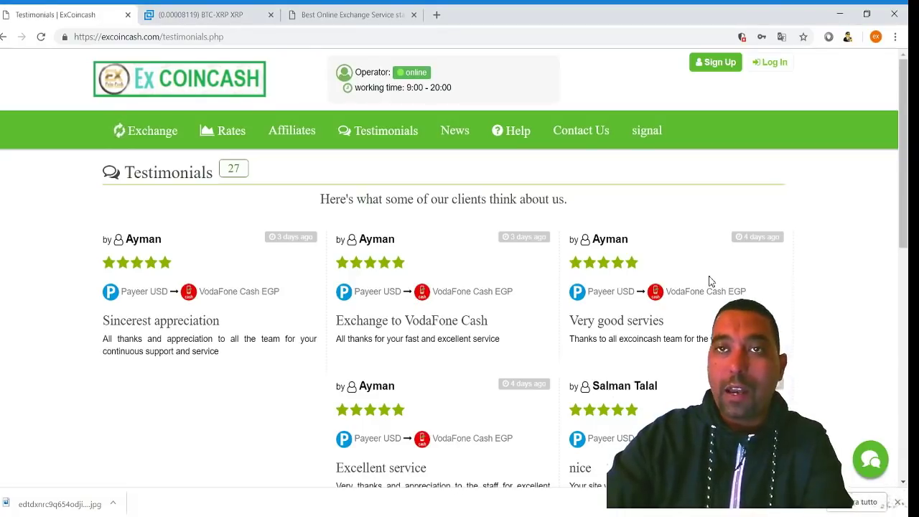
# - Switch to the other ExCoincash page with the login form and log in with the prefilled credentials
pyautogui.click(344, 14)
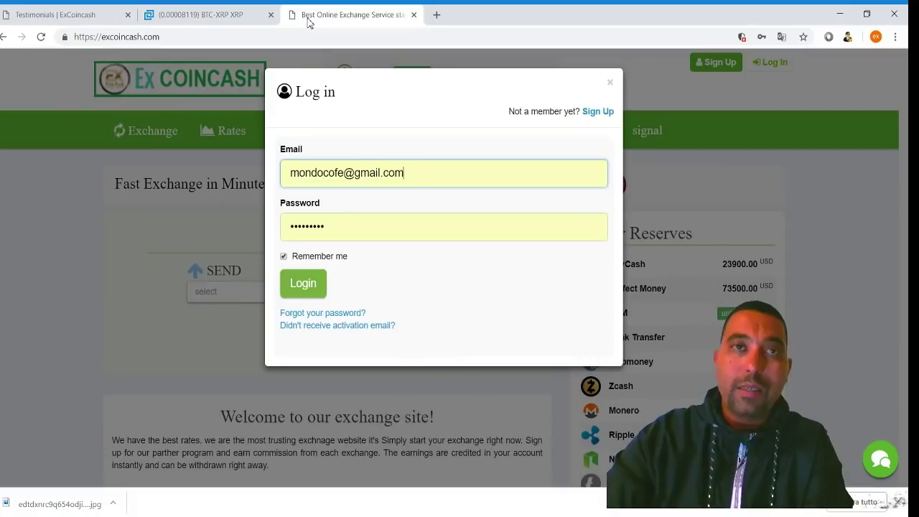
pyautogui.click(303, 289)
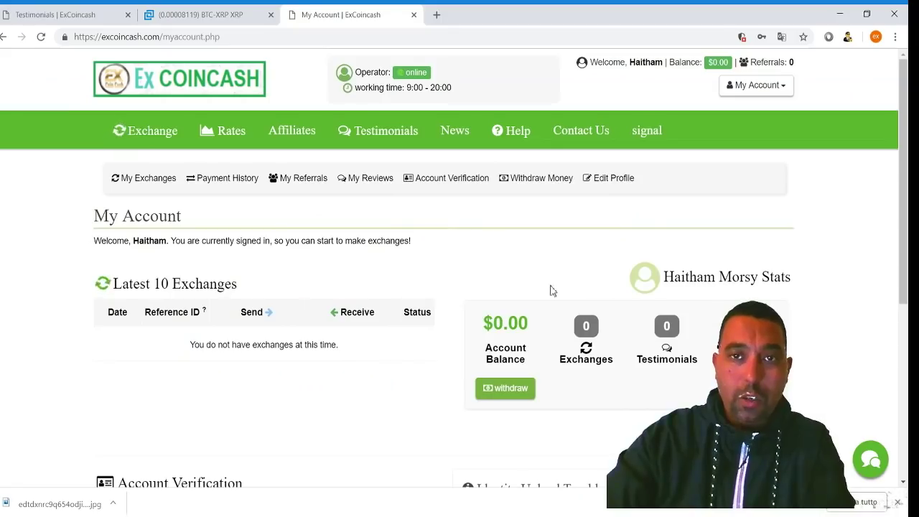
# - Examine the My Account page, including the latest exchanges, account stats and account verification status
pyautogui.scroll(-3, 615, 246)
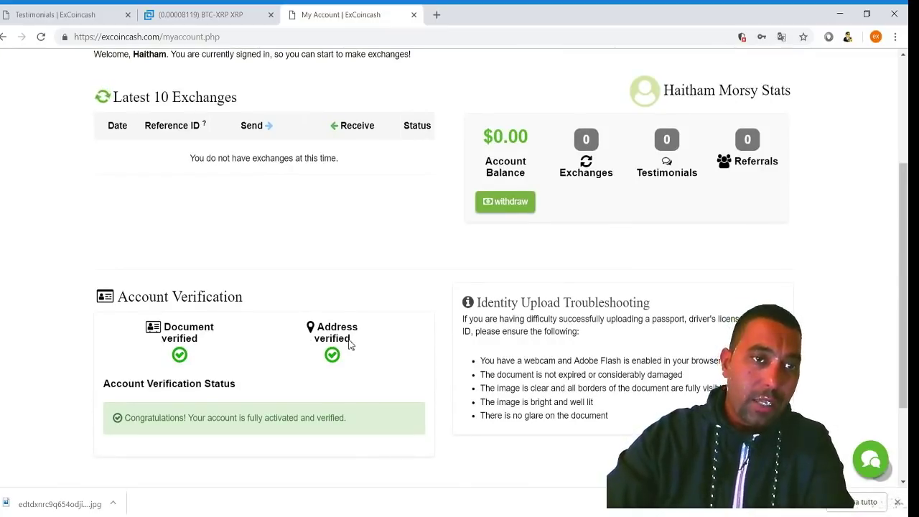
pyautogui.scroll(-2, 191, 371)
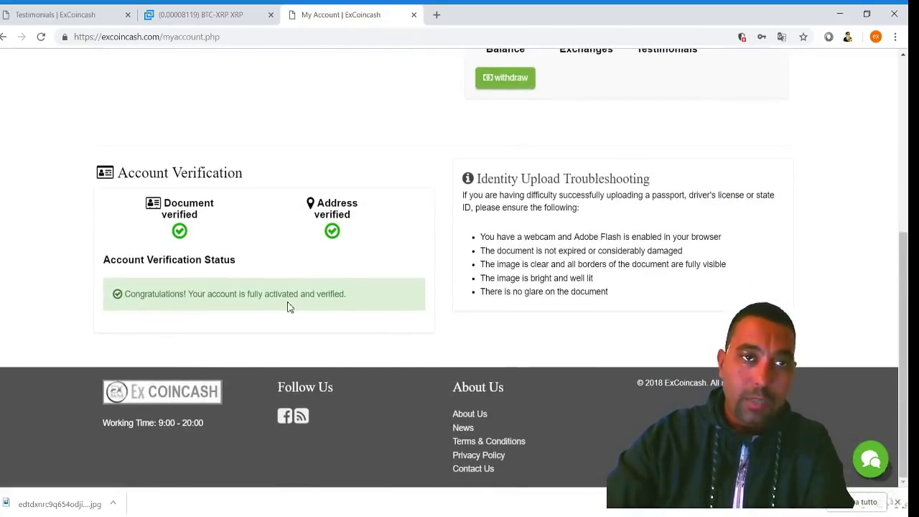
pyautogui.scroll(3, 353, 308)
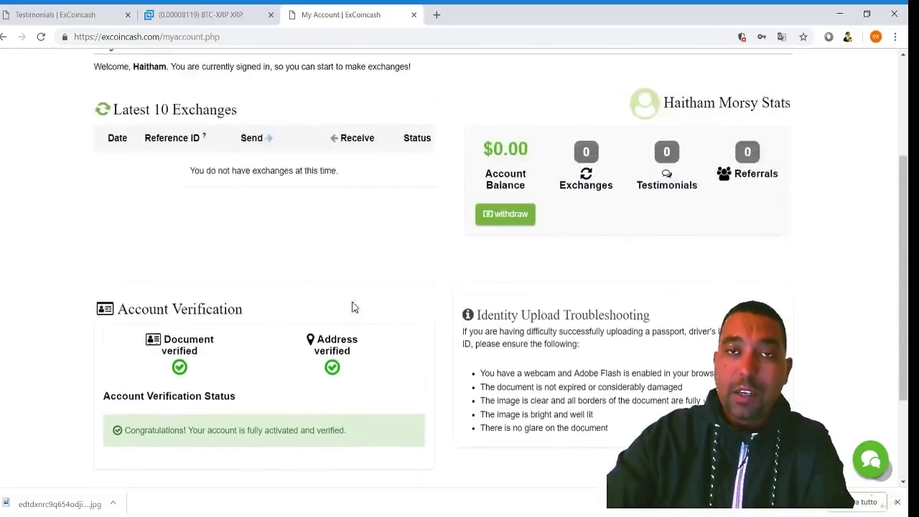
pyautogui.scroll(-1, 354, 307)
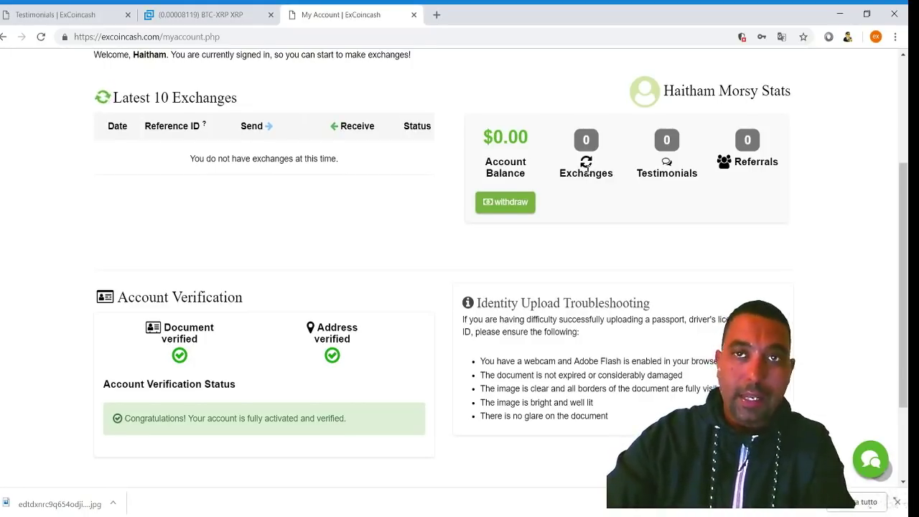
pyautogui.scroll(3, 587, 173)
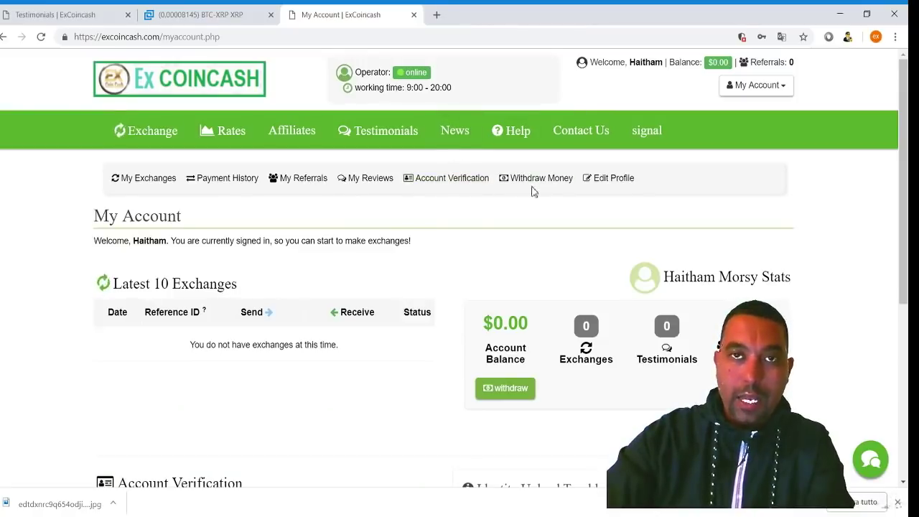
pyautogui.scroll(-1, 466, 188)
pyautogui.scroll(-1, 466, 189)
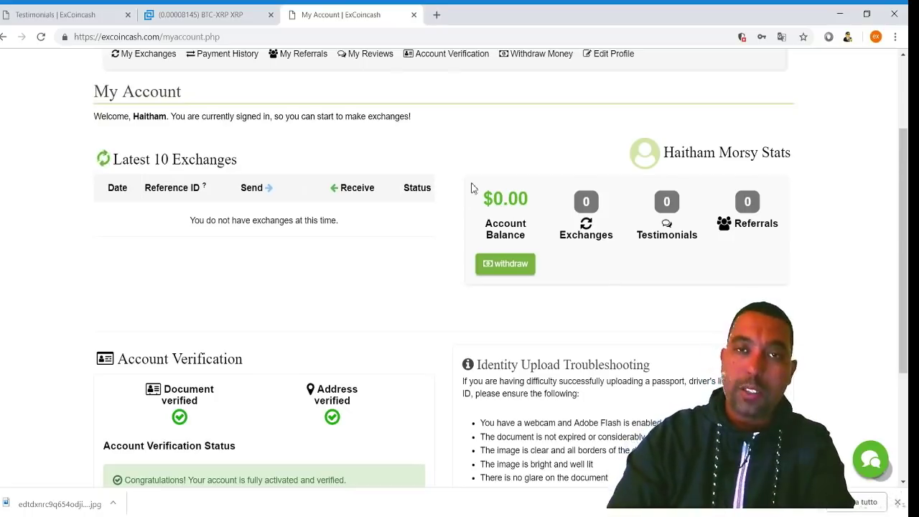
pyautogui.scroll(1, 534, 237)
pyautogui.scroll(2, 533, 238)
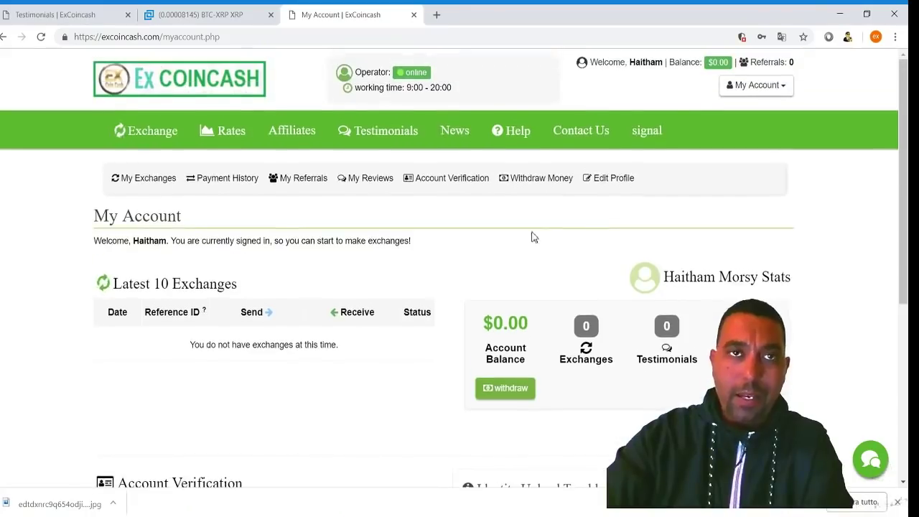
# - Open the exchange form and choose VodaFone Cash EGP to send and Paypal USD to receive
pyautogui.click(135, 132)
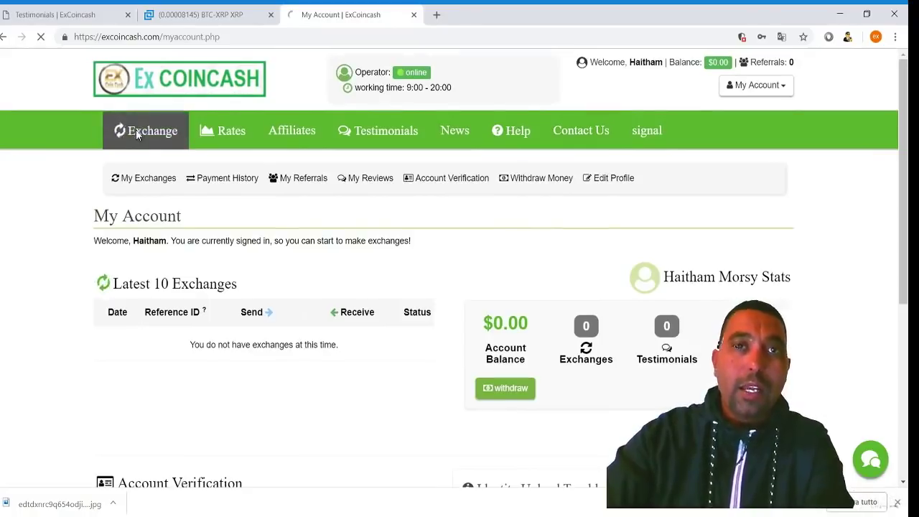
pyautogui.scroll(-2, 266, 165)
pyautogui.click(271, 173)
pyautogui.click(253, 325)
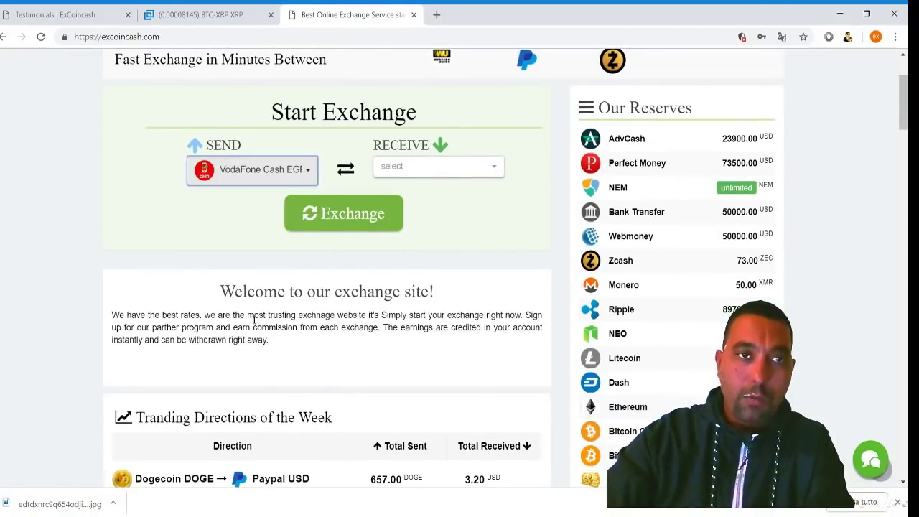
pyautogui.click(391, 166)
pyautogui.click(435, 271)
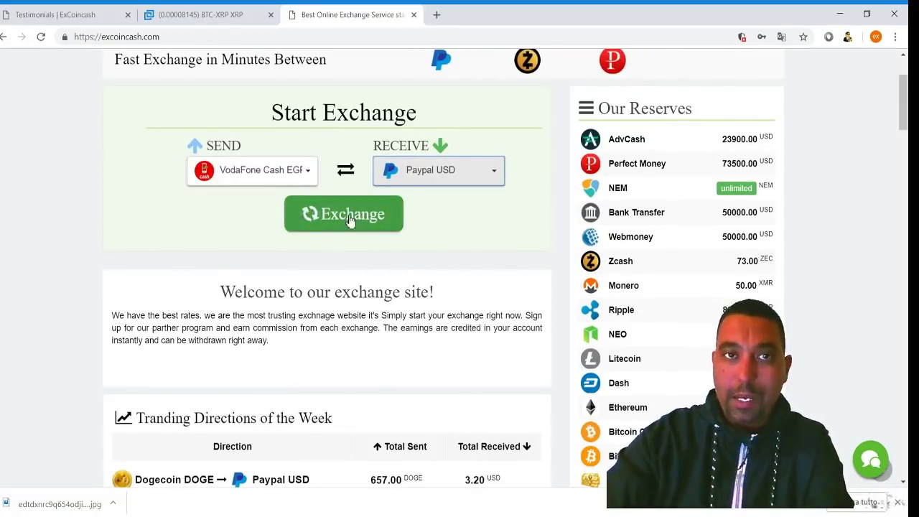
# - Change the currency to receive to Dogecoin DOGE and start the exchange
pyautogui.click(305, 173)
pyautogui.click(308, 174)
pyautogui.click(440, 174)
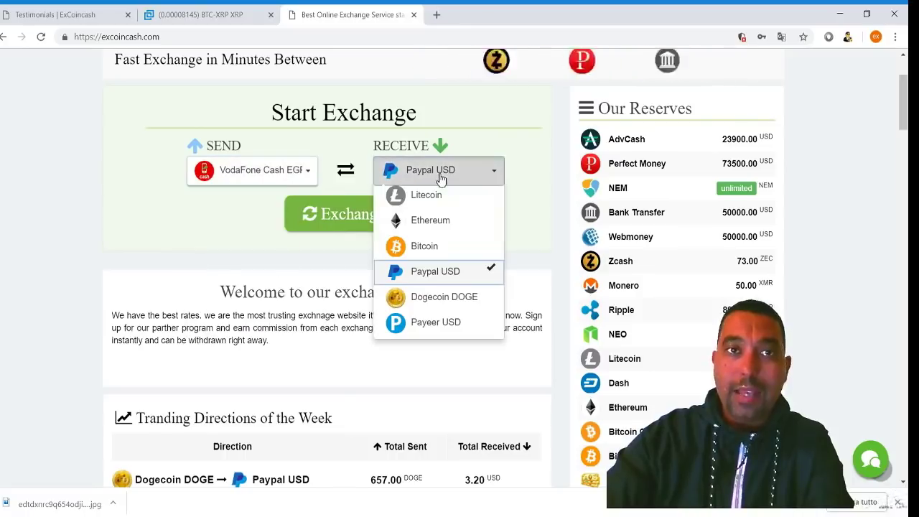
pyautogui.click(445, 298)
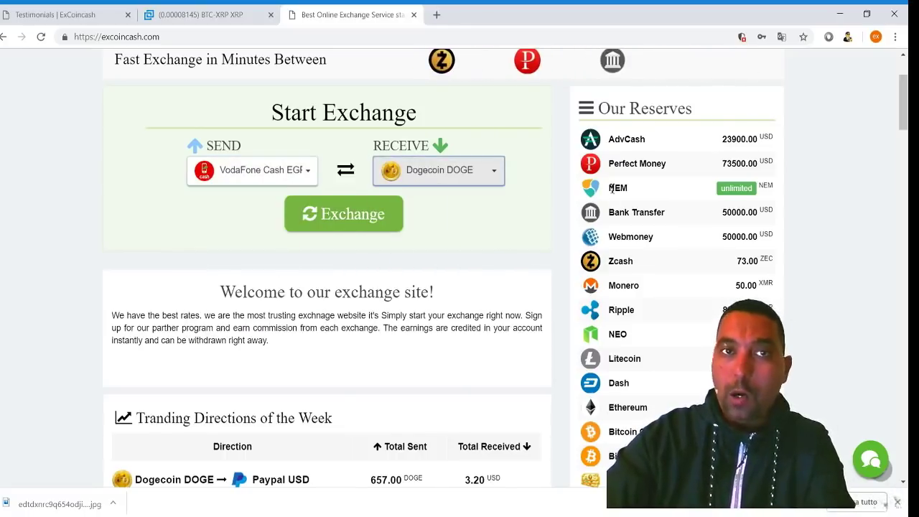
pyautogui.click(397, 215)
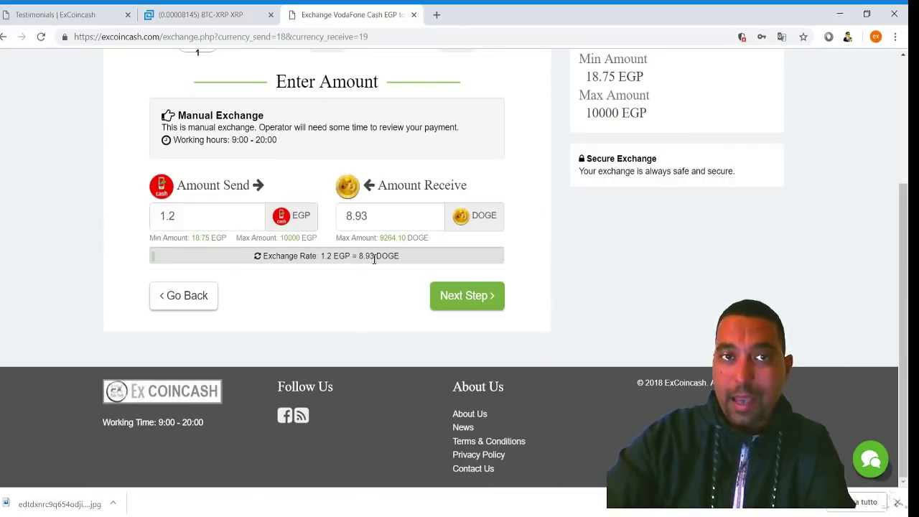
# - Examine the exchange rate, reserve and amount limits, and view the Dogecoin reserve request form before closing it
pyautogui.click(258, 259)
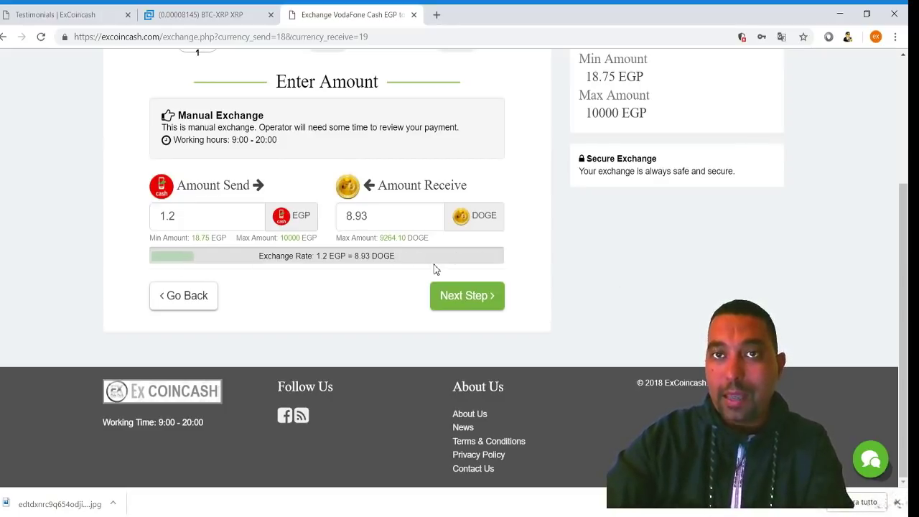
pyautogui.scroll(3, 435, 266)
pyautogui.scroll(-3, 459, 256)
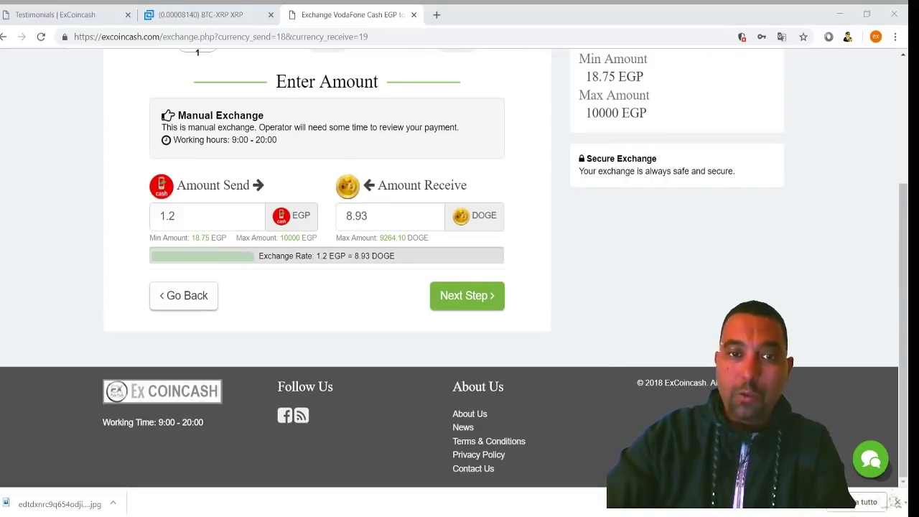
pyautogui.scroll(2, 614, 301)
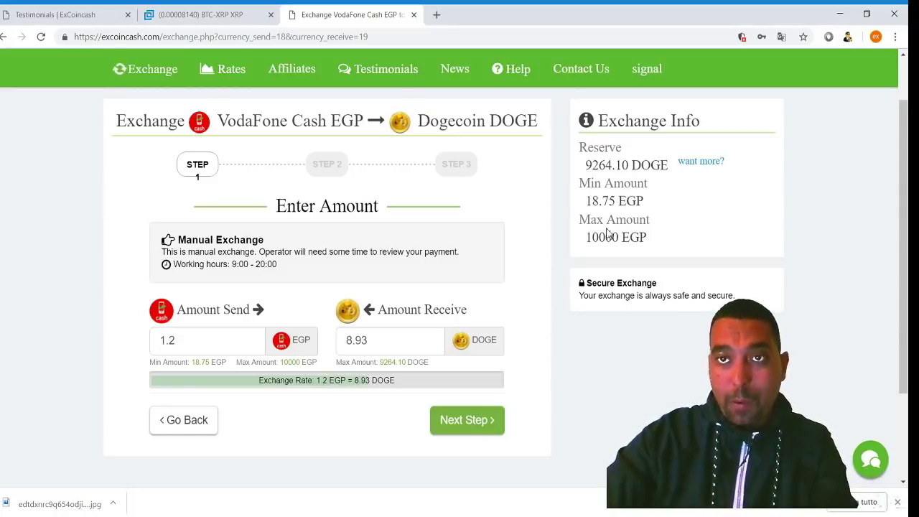
pyautogui.click(712, 165)
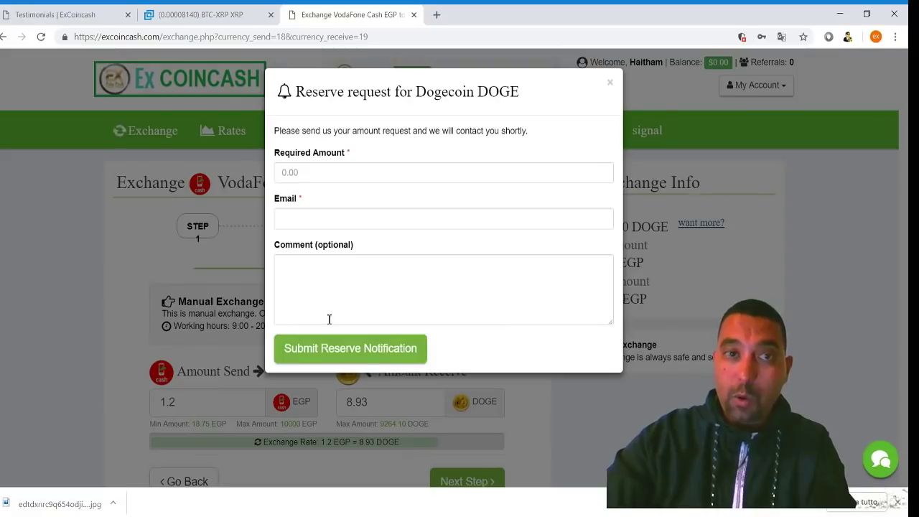
pyautogui.click(612, 86)
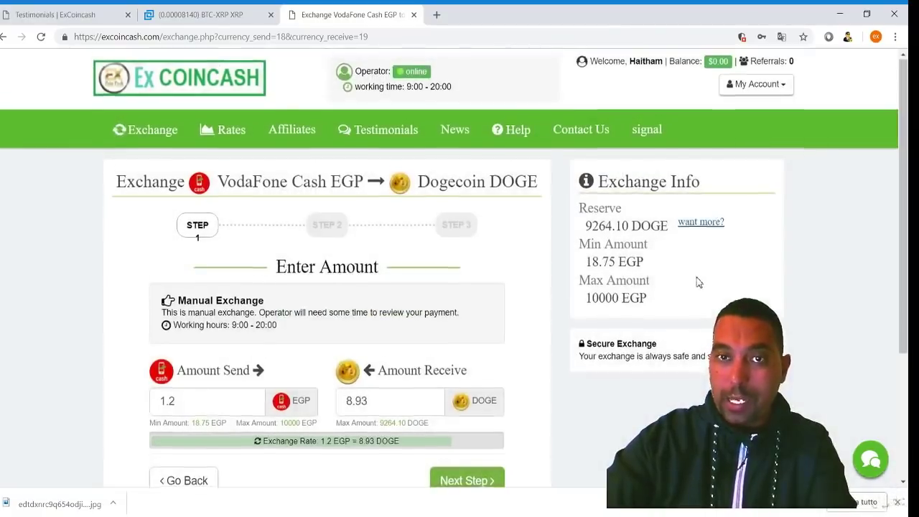
# - Set the amount to send to 100 EGP and proceed to the second exchange step
pyautogui.scroll(-1, 349, 237)
pyautogui.scroll(-1, 321, 237)
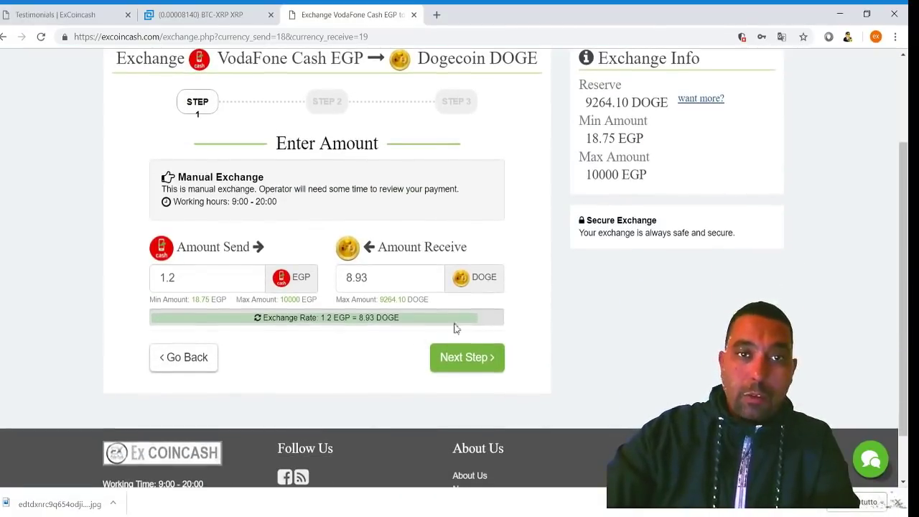
pyautogui.moveTo(209, 279); pyautogui.dragTo(110, 283)
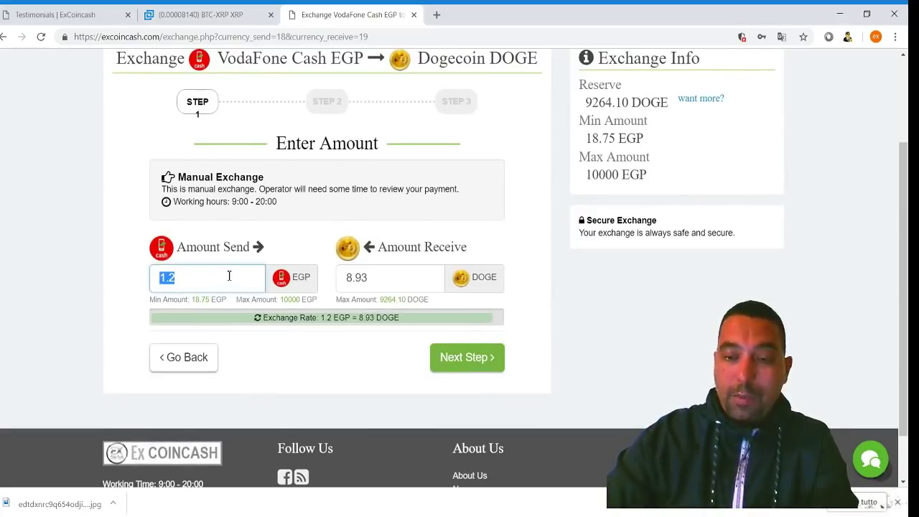
pyautogui.write('100')
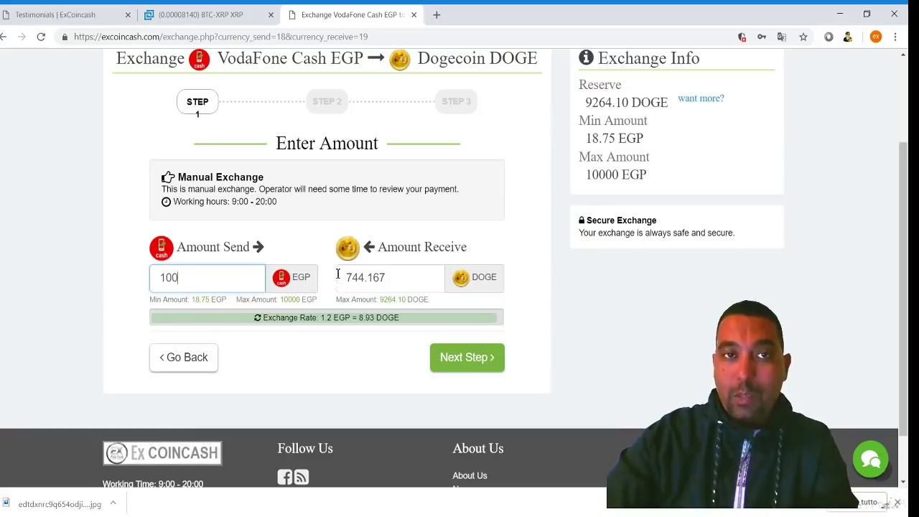
pyautogui.click(483, 357)
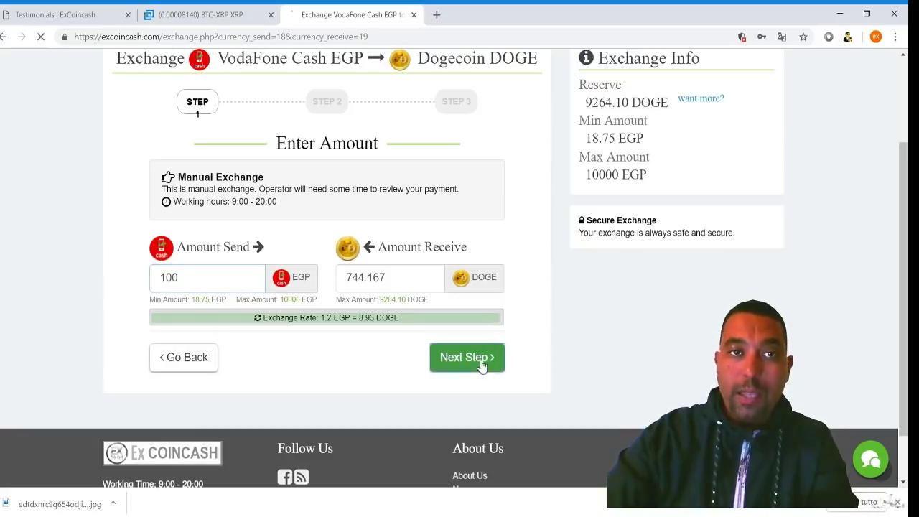
# - Examine the Your Details form, the terms agreement, the exchange summary and the secure exchange notes
pyautogui.scroll(-2, 204, 215)
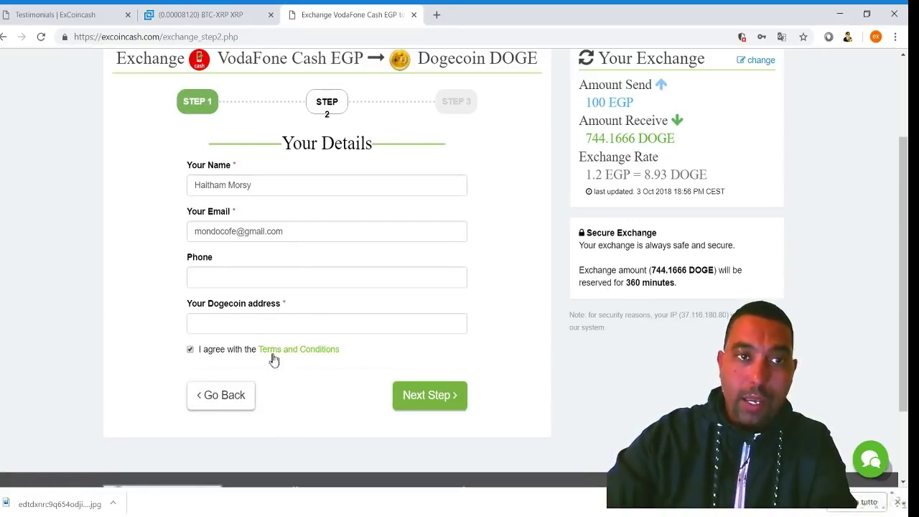
pyautogui.click(189, 351)
pyautogui.scroll(3, 329, 339)
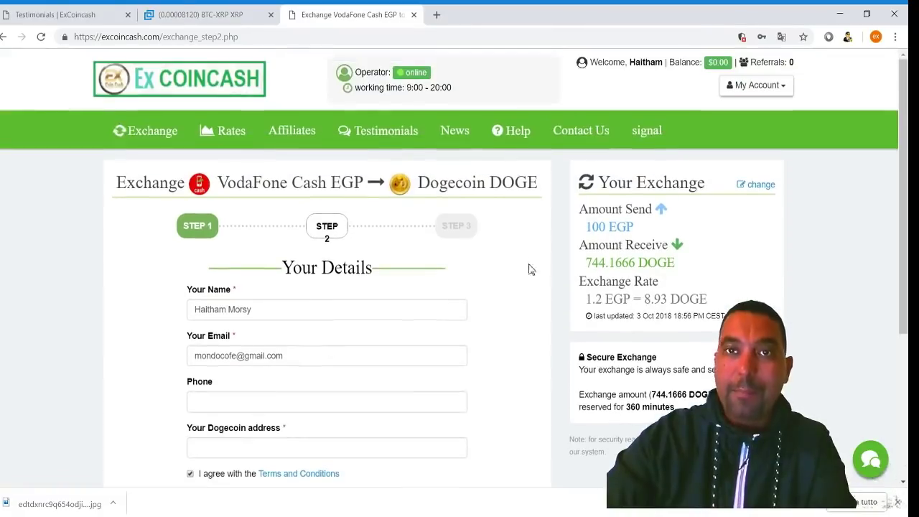
pyautogui.scroll(-1, 522, 262)
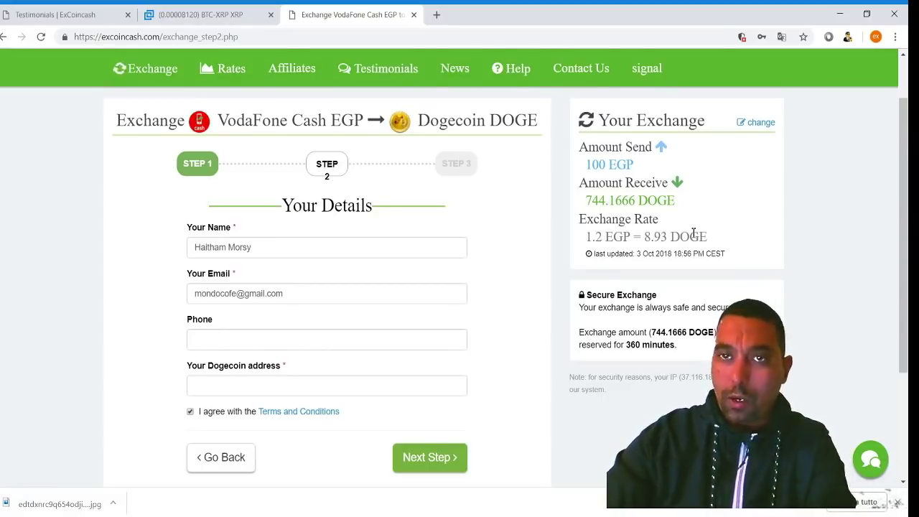
pyautogui.scroll(-1, 602, 193)
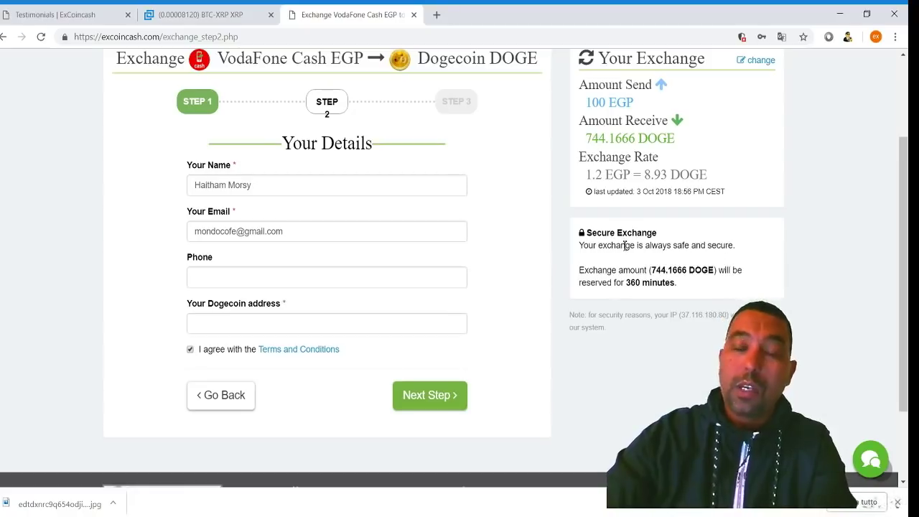
pyautogui.scroll(-1, 638, 257)
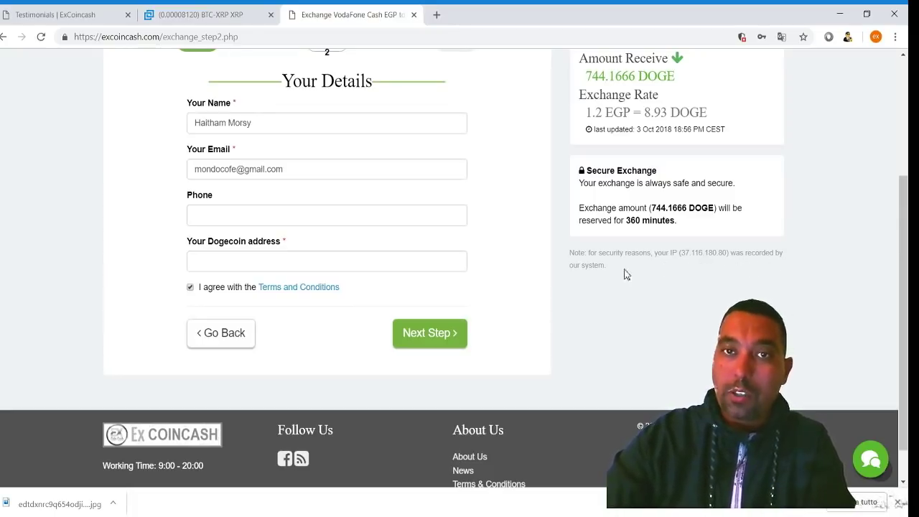
pyautogui.scroll(1, 623, 276)
pyautogui.scroll(3, 623, 277)
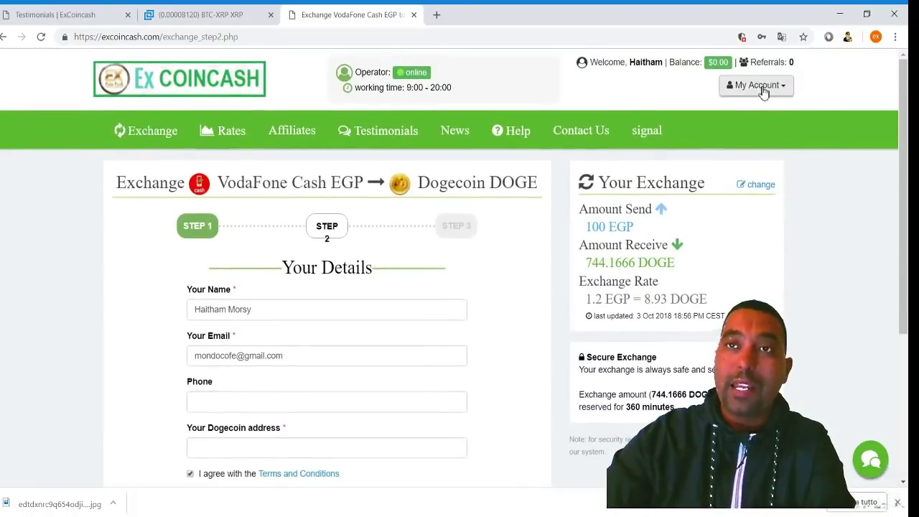
# - View the options offered under My Account, close them and return to the Your Details form
pyautogui.click(761, 88)
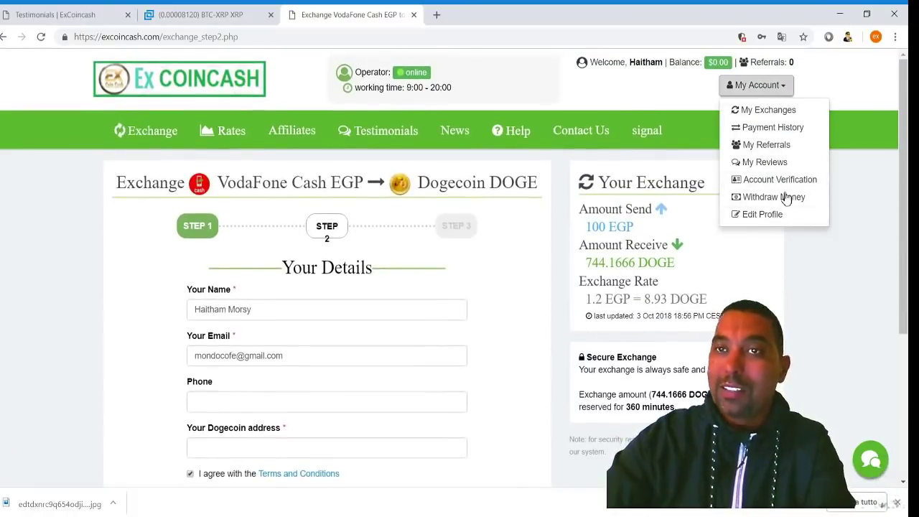
pyautogui.click(856, 172)
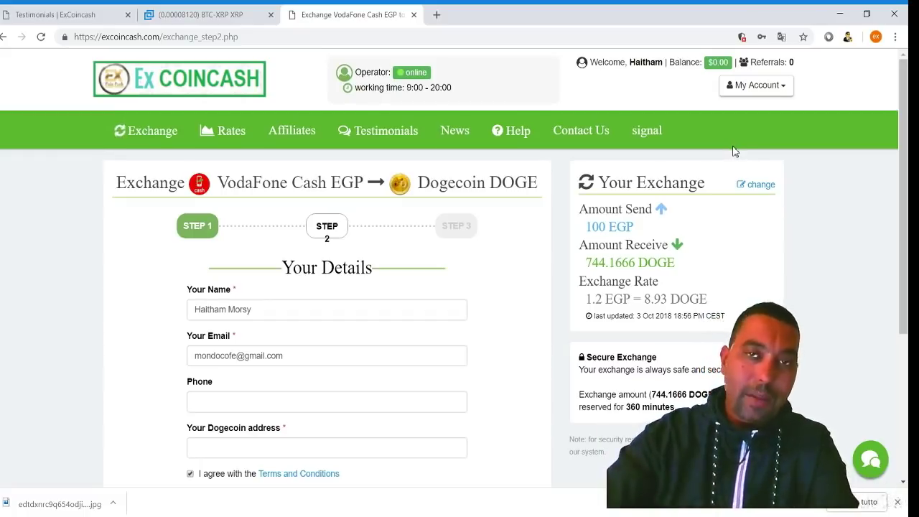
pyautogui.scroll(-3, 739, 123)
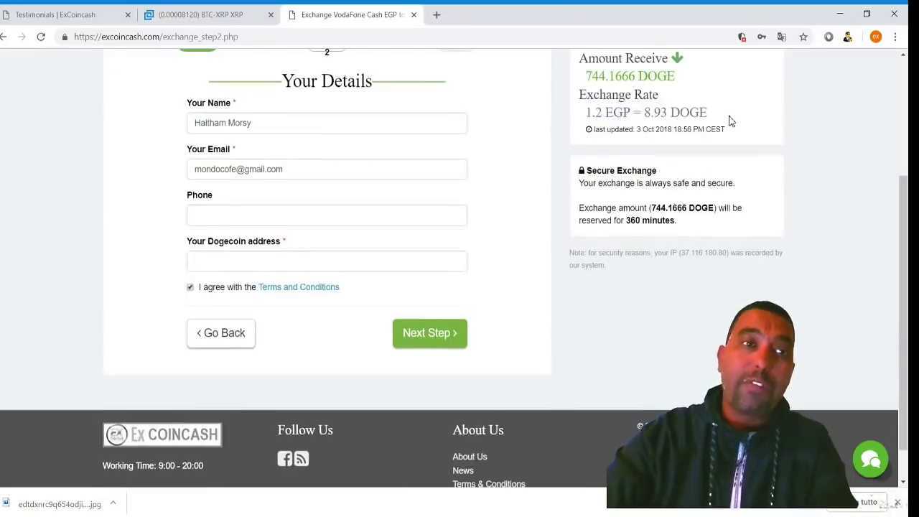
# - Enter kgkkgkkgkg as the Dogecoin address and proceed to the third exchange step
pyautogui.scroll(1, 731, 120)
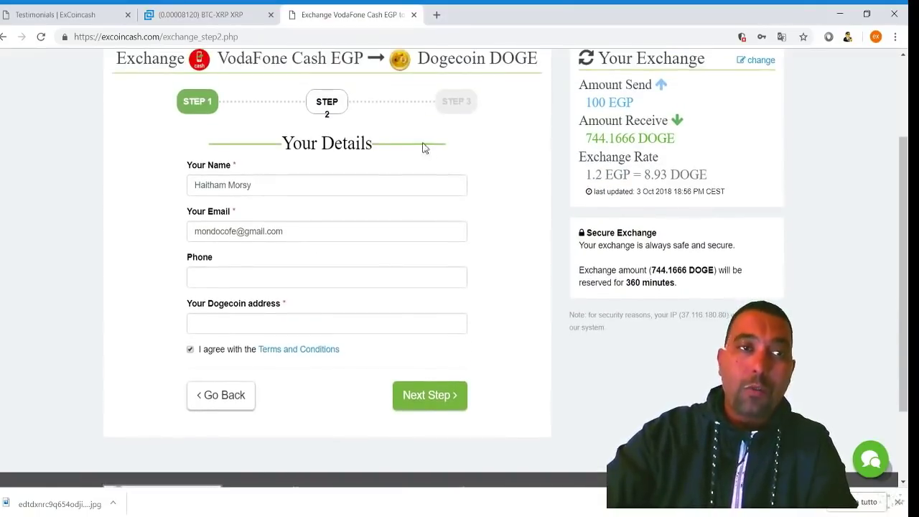
pyautogui.click(321, 325)
pyautogui.write('kgkgkkgkg')
pyautogui.click(436, 400)
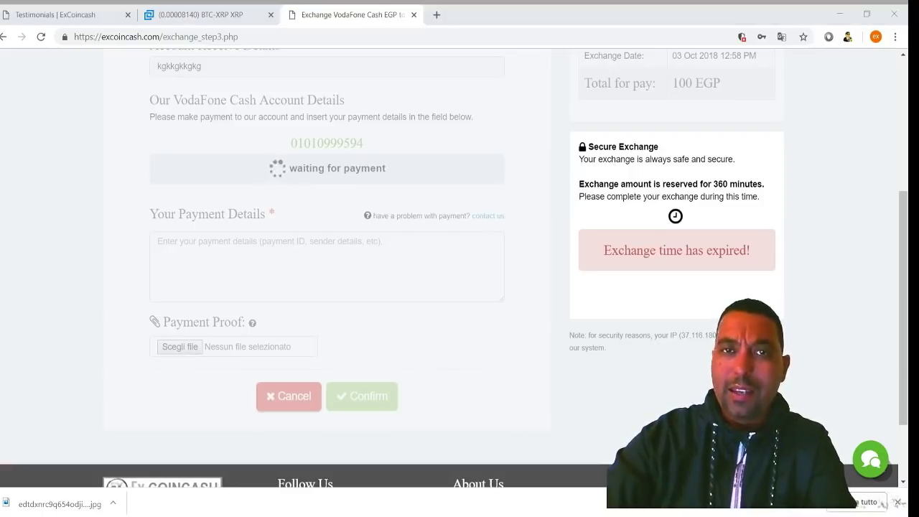
# - Examine the exchange confirmation summary and highlight the VodaFone Cash account number that receives the payment
pyautogui.click(538, 273)
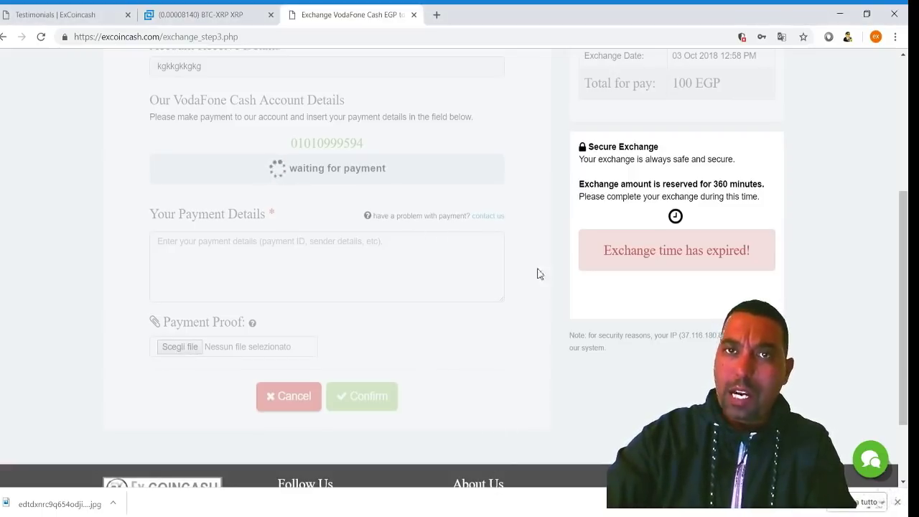
pyautogui.scroll(3, 742, 107)
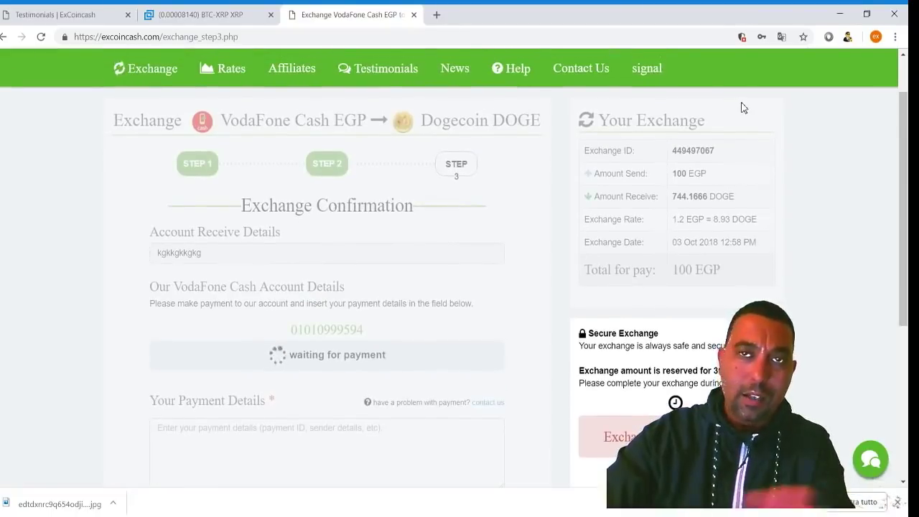
pyautogui.scroll(-1, 742, 108)
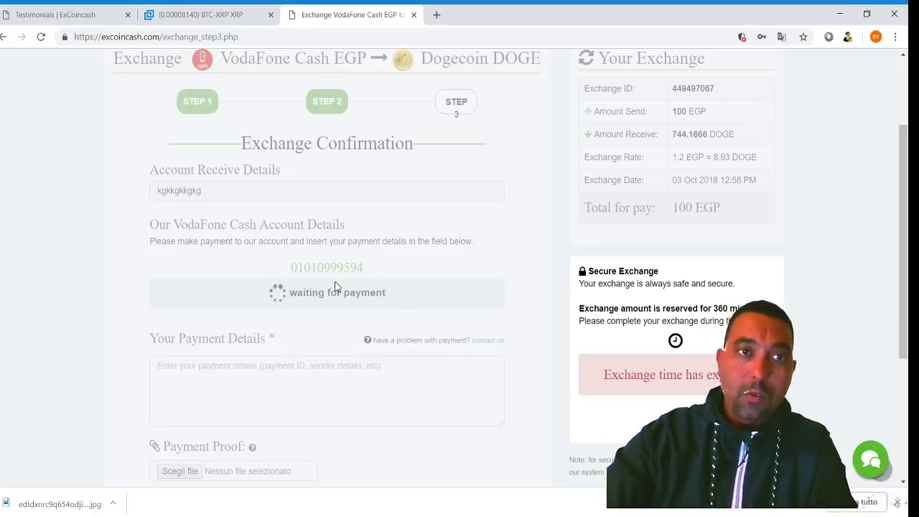
pyautogui.moveTo(382, 275); pyautogui.dragTo(287, 273)
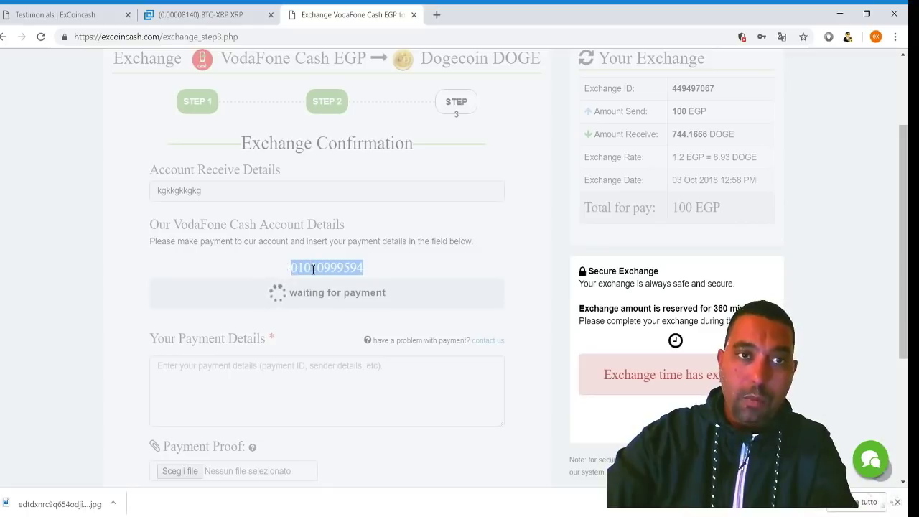
pyautogui.click(390, 274)
pyautogui.scroll(-2, 390, 274)
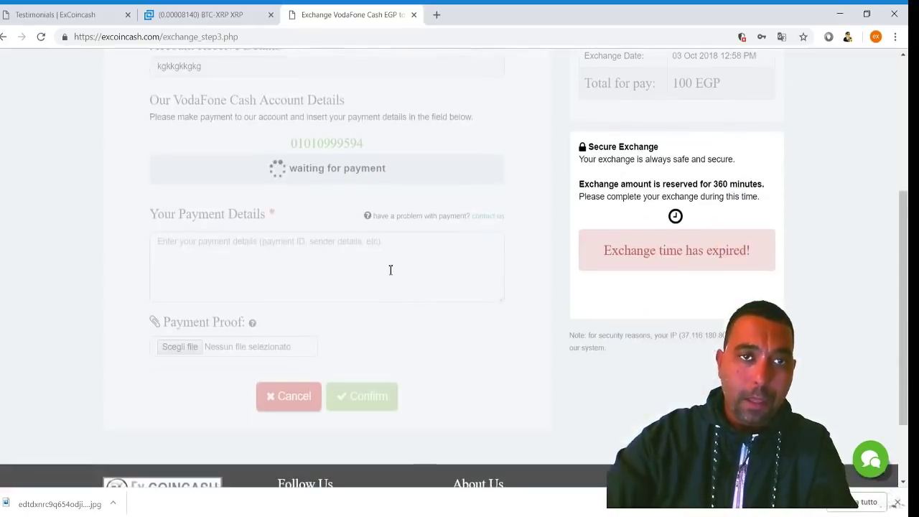
# - Examine the payment details and payment proof fields, the reservation time notice and the exchange summary
pyautogui.click(209, 252)
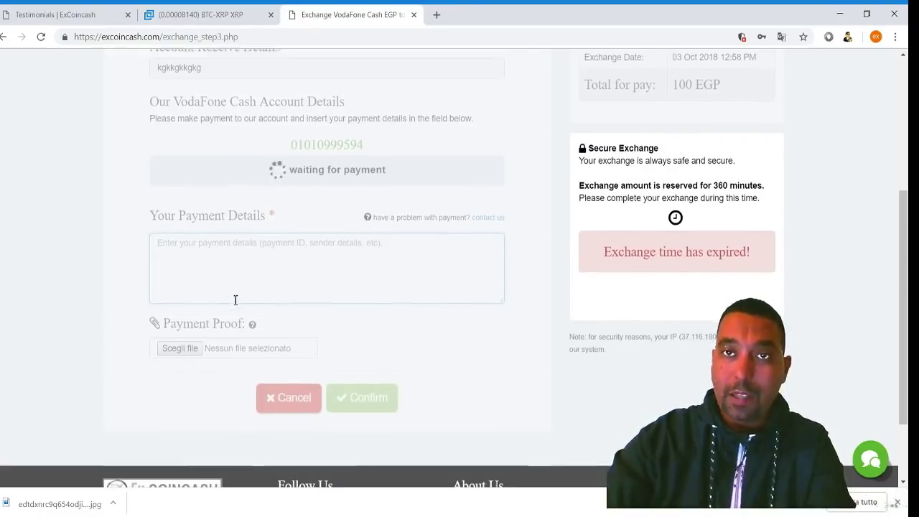
pyautogui.scroll(3, 323, 281)
pyautogui.scroll(-1, 334, 269)
pyautogui.scroll(-2, 333, 263)
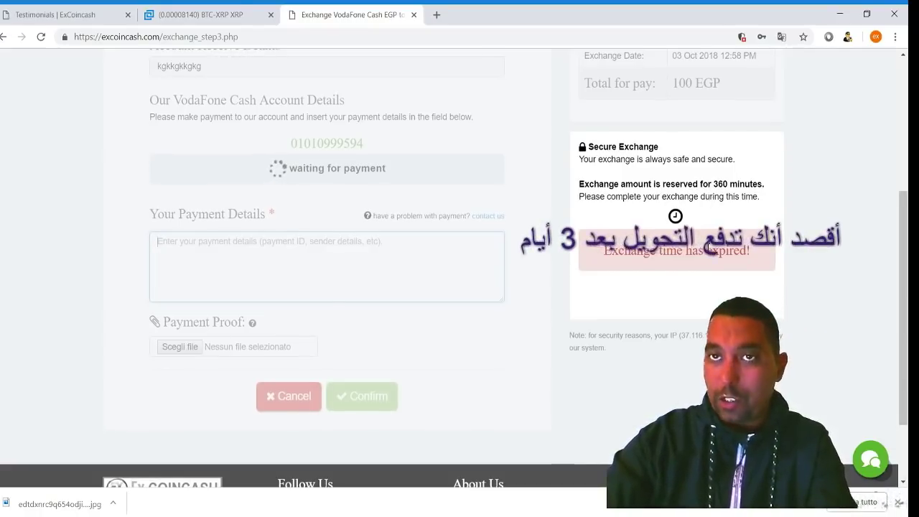
pyautogui.scroll(2, 708, 249)
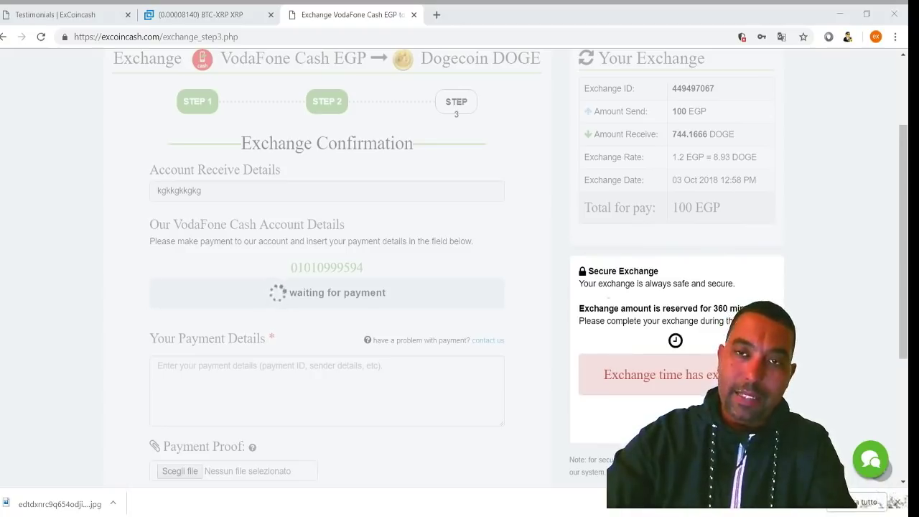
pyautogui.click(579, 426)
pyautogui.scroll(2, 601, 353)
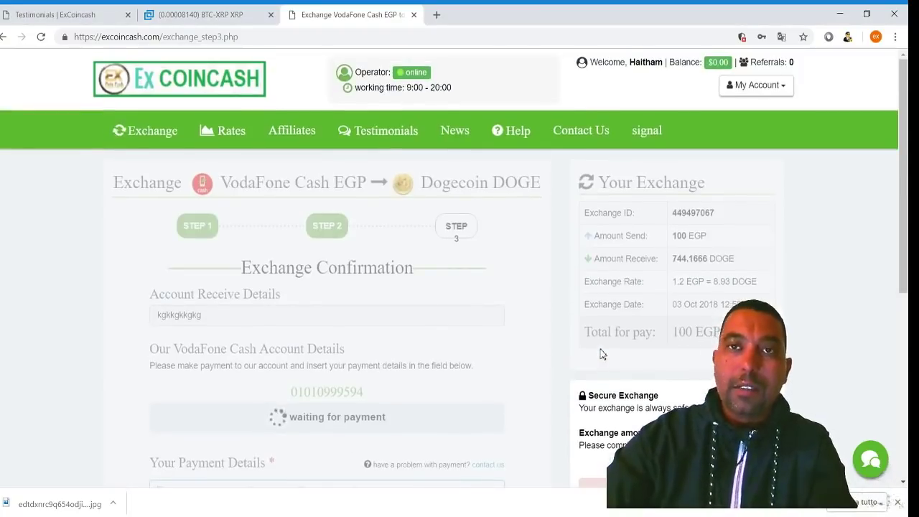
pyautogui.scroll(-2, 537, 266)
pyautogui.scroll(2, 539, 267)
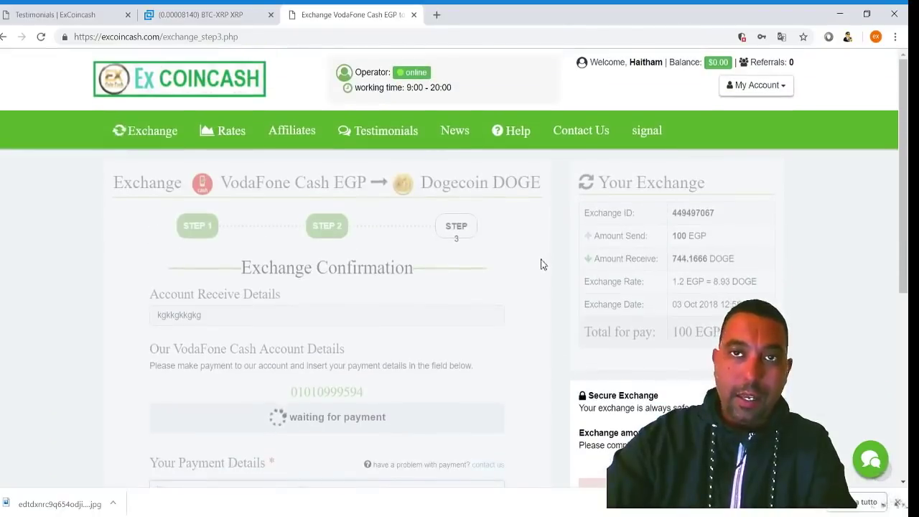
pyautogui.scroll(-4, 502, 179)
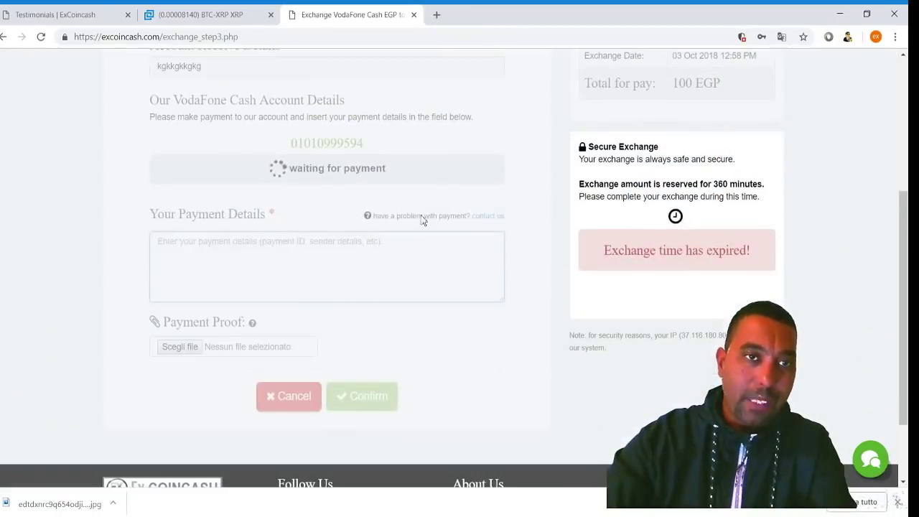
# - Enter kgkgkgkgk as the payment details, confirm the exchange and view the payment result page
pyautogui.click(263, 245)
pyautogui.write('kgkgkgkgk')
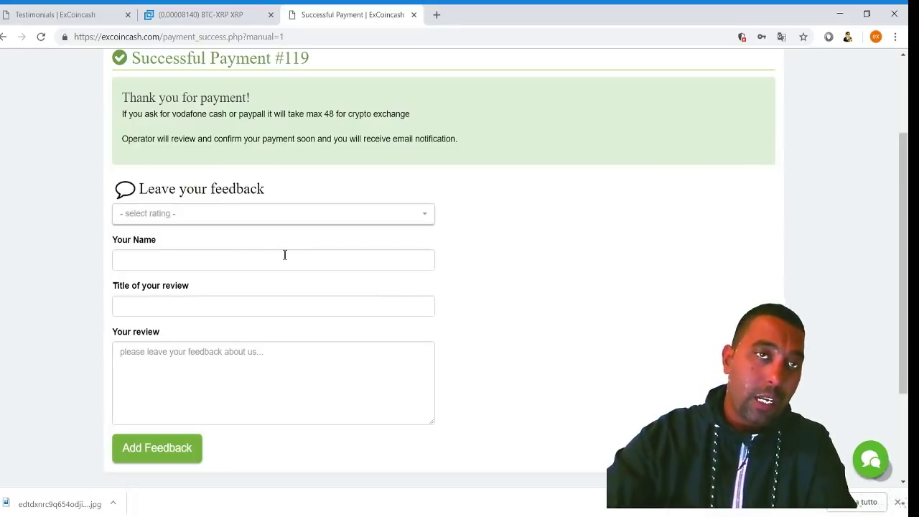
pyautogui.scroll(2, 287, 256)
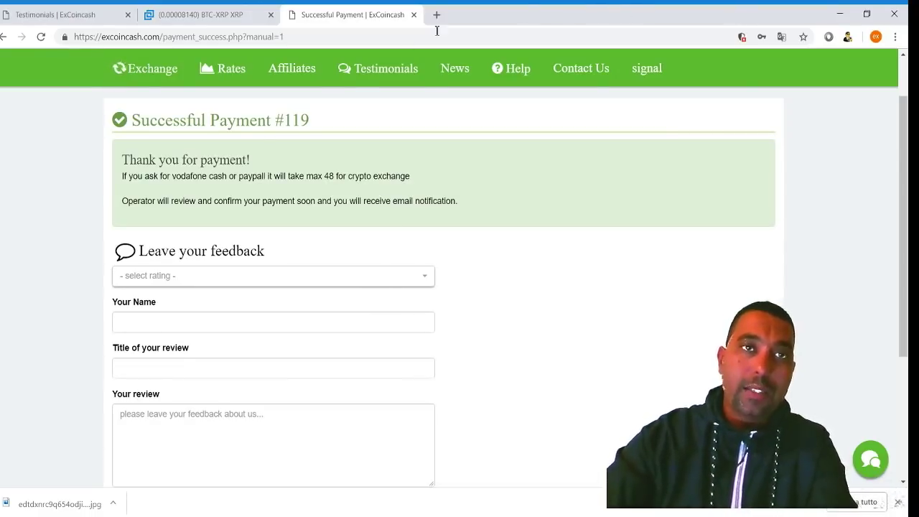
# - Open the Affiliates page and examine the commission terms, banner code and top affiliate partners
pyautogui.click(302, 69)
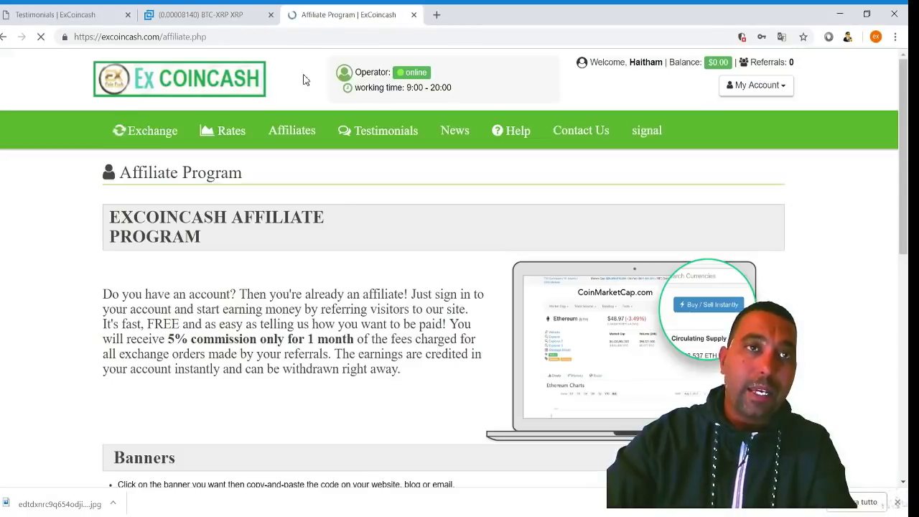
pyautogui.scroll(-2, 316, 153)
pyautogui.scroll(-3, 303, 151)
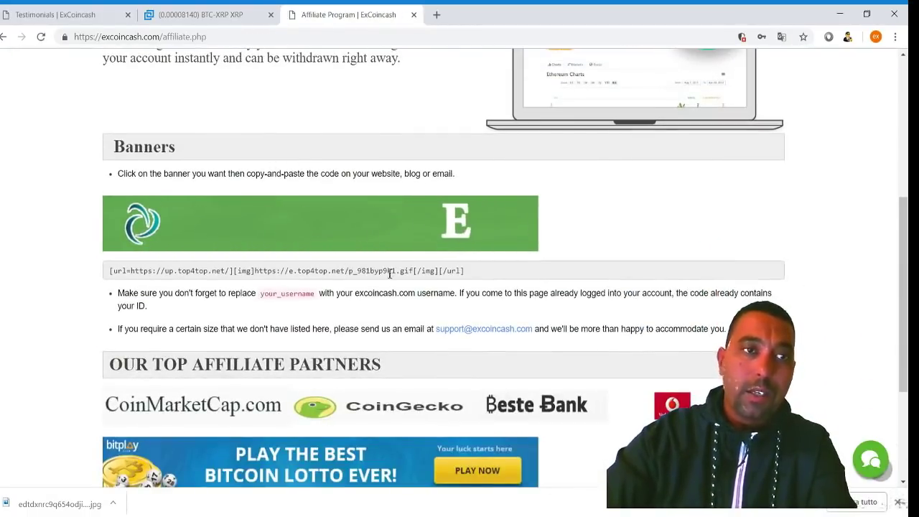
pyautogui.scroll(-2, 232, 267)
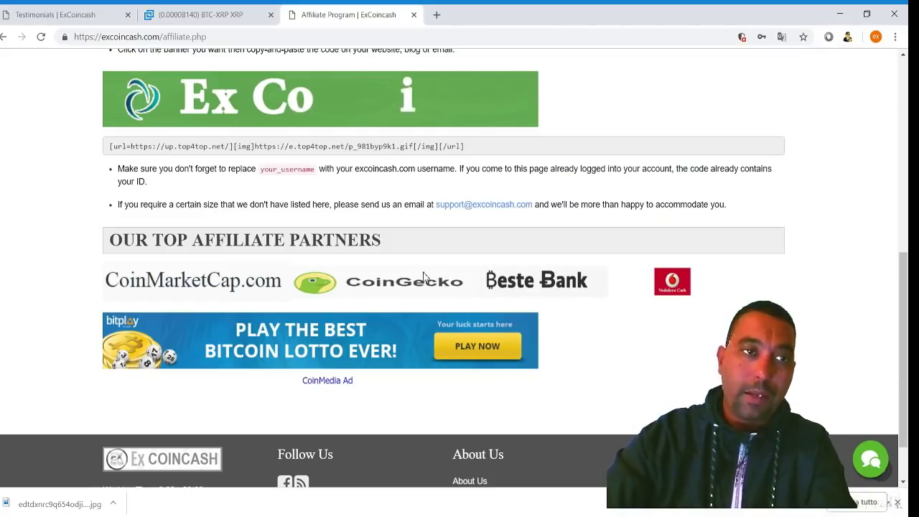
pyautogui.scroll(-1, 388, 316)
pyautogui.scroll(6, 398, 327)
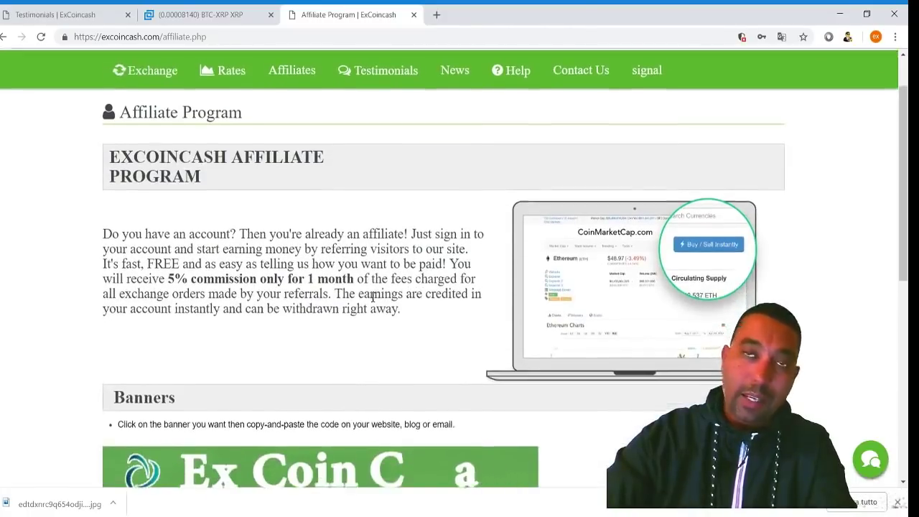
pyautogui.scroll(1, 409, 258)
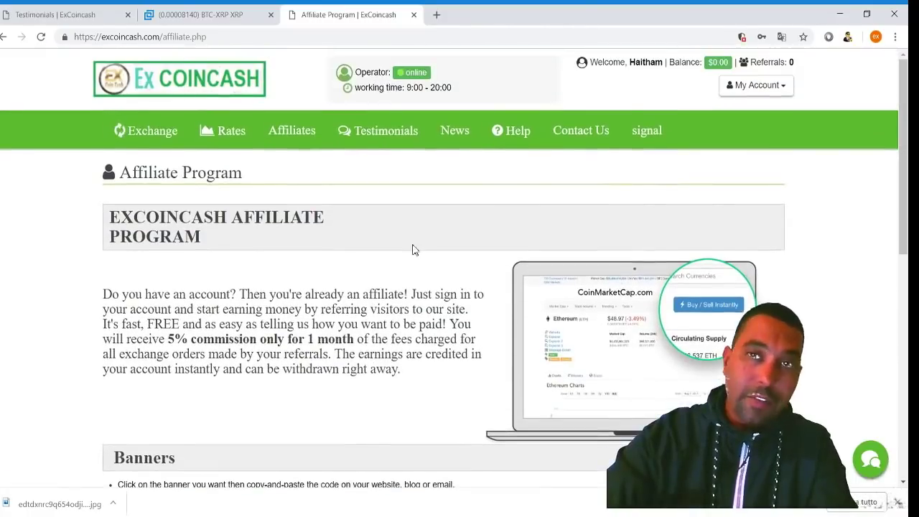
# - Open the account's My Referrals page and copy the referral link to the clipboard
pyautogui.click(769, 86)
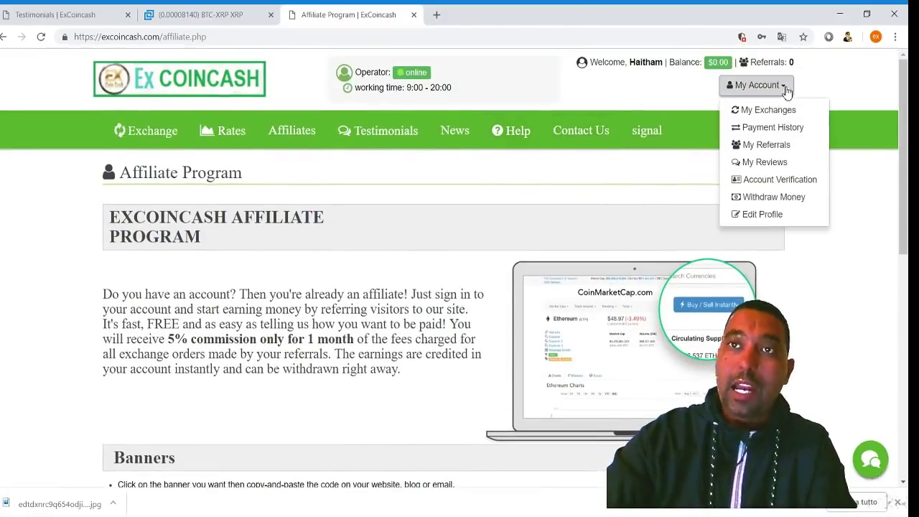
pyautogui.click(764, 146)
pyautogui.scroll(-2, 561, 220)
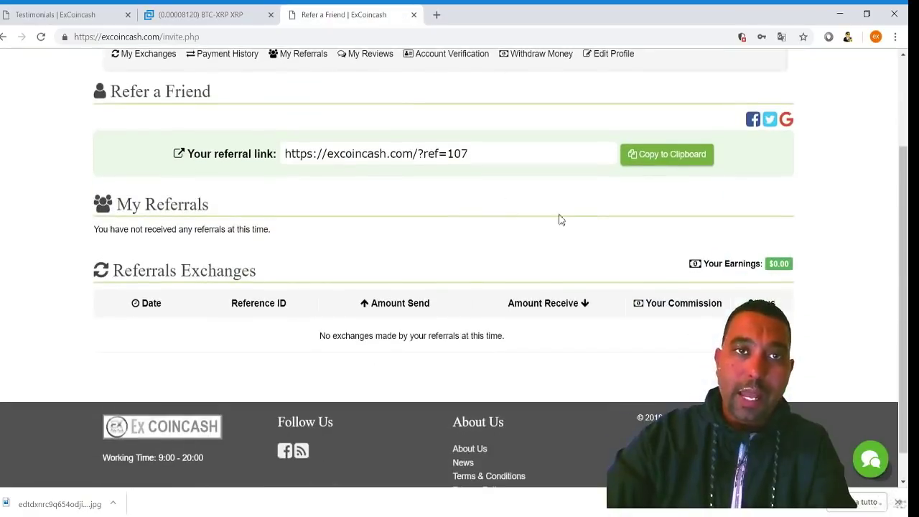
pyautogui.click(681, 153)
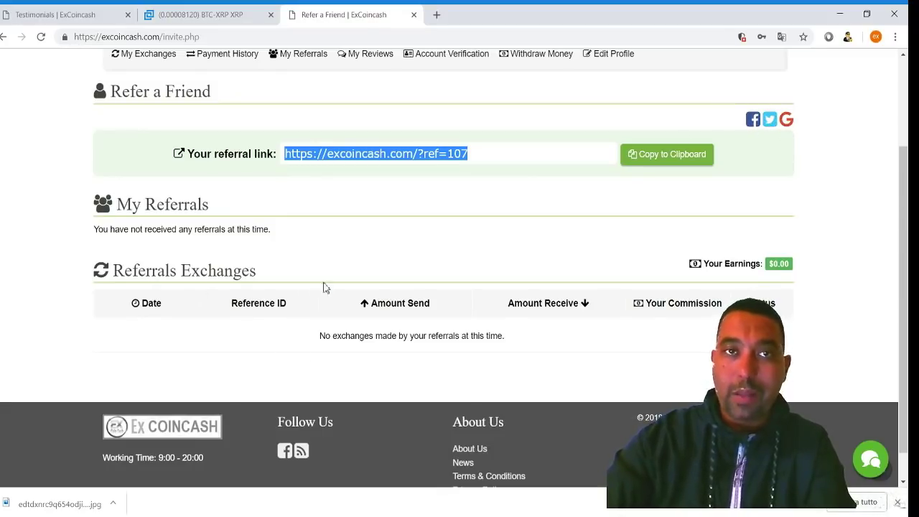
pyautogui.scroll(2, 446, 206)
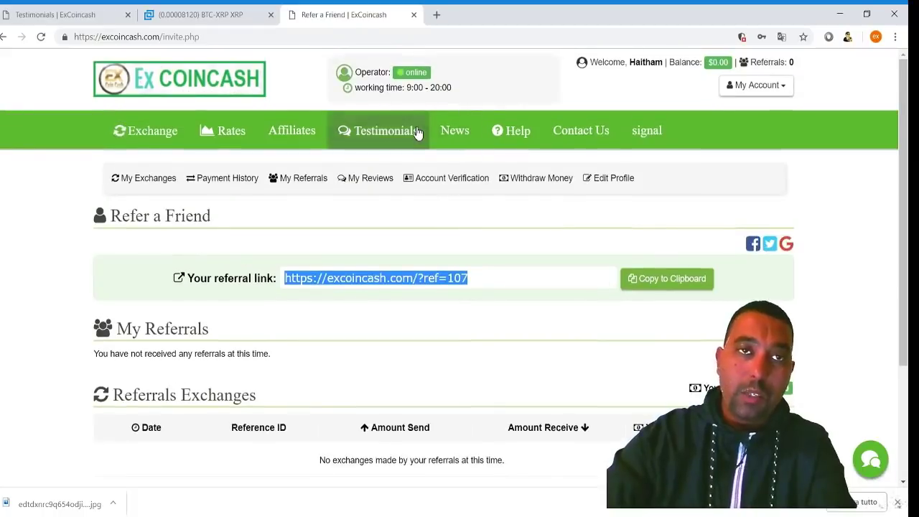